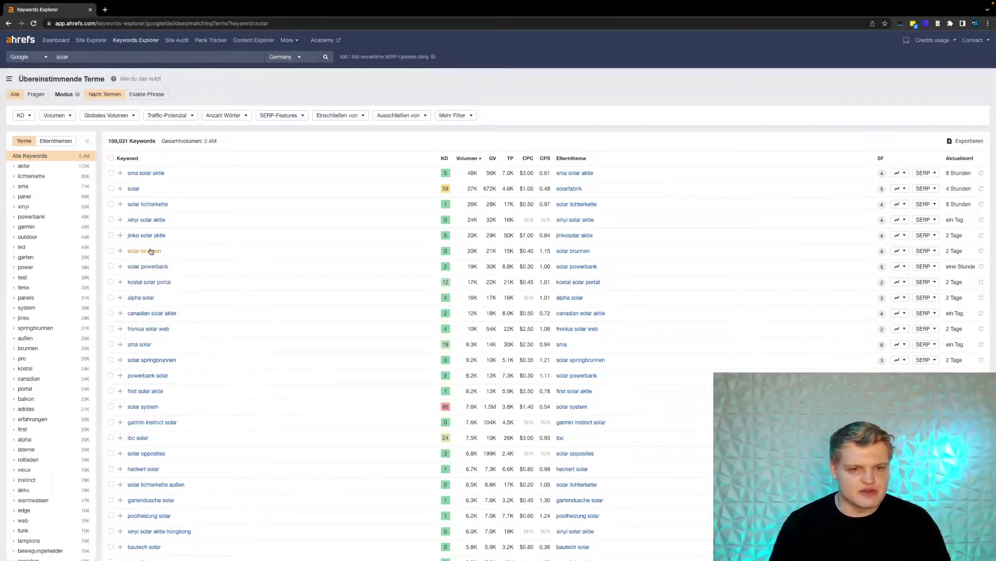
# Examine the matching keywords for "solar" in Germany, including their difficulty, search volume and parent topics
pyautogui.scroll(-2, 188, 434)
pyautogui.scroll(2, 188, 434)
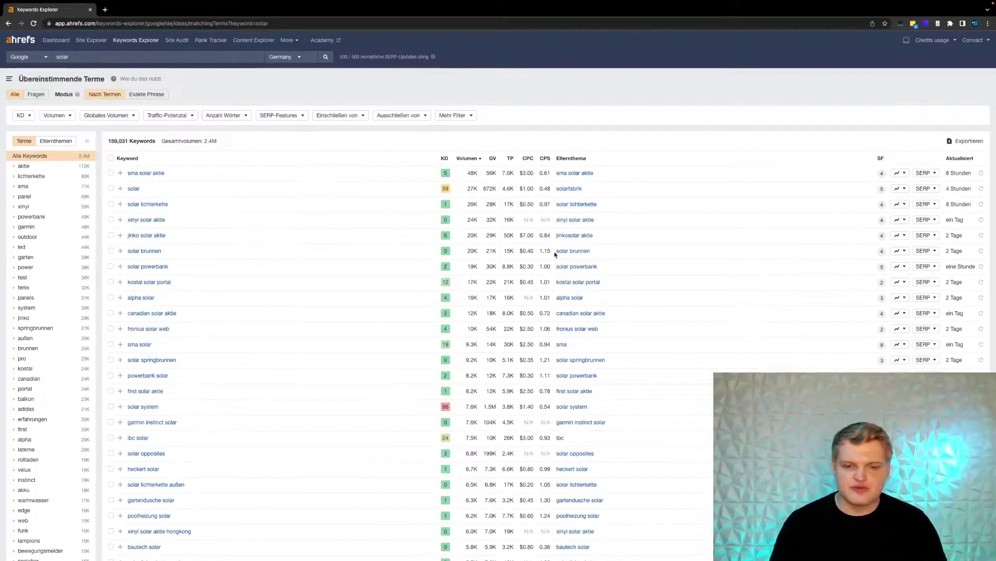
pyautogui.scroll(-2, 554, 255)
pyautogui.scroll(2, 484, 255)
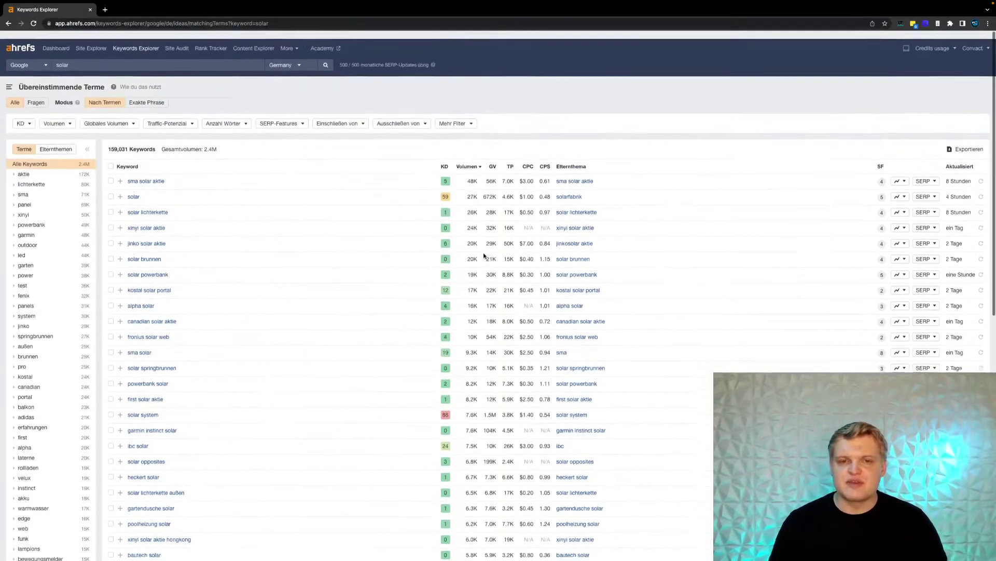
pyautogui.scroll(-1, 477, 334)
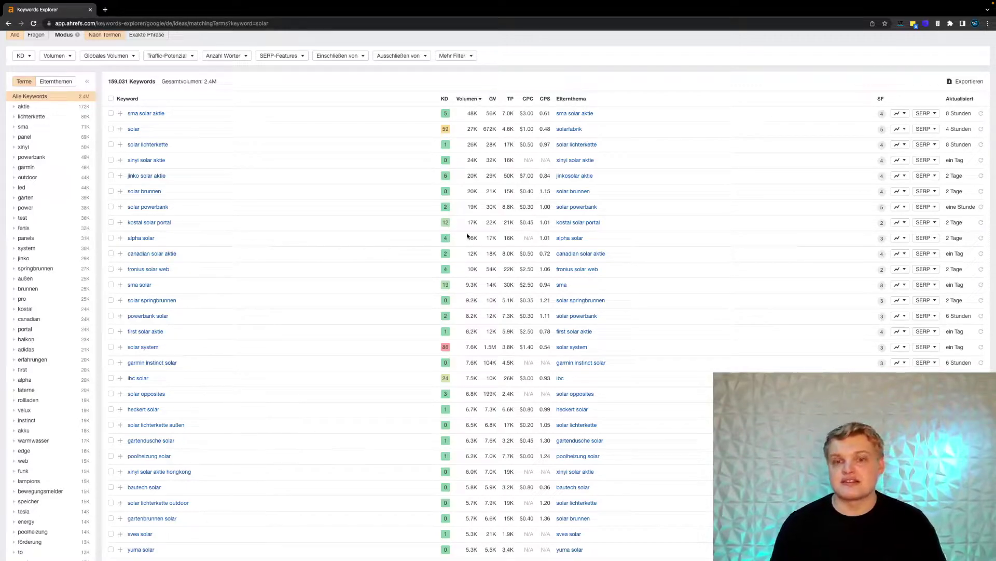
pyautogui.scroll(2, 466, 232)
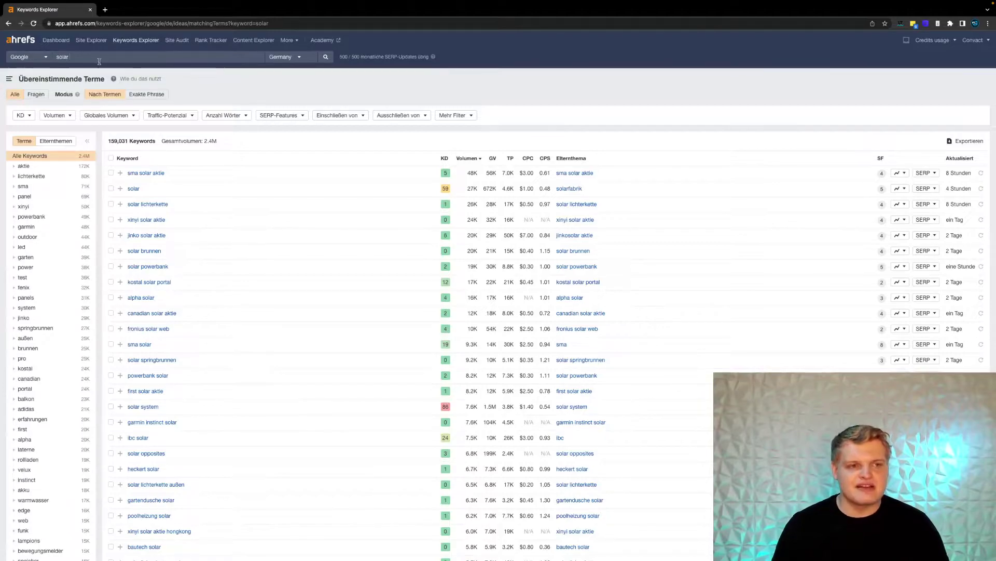
# Extend the keyword search to "solar kaufen" for Germany and review the list of matching terms
pyautogui.write('kaufen')
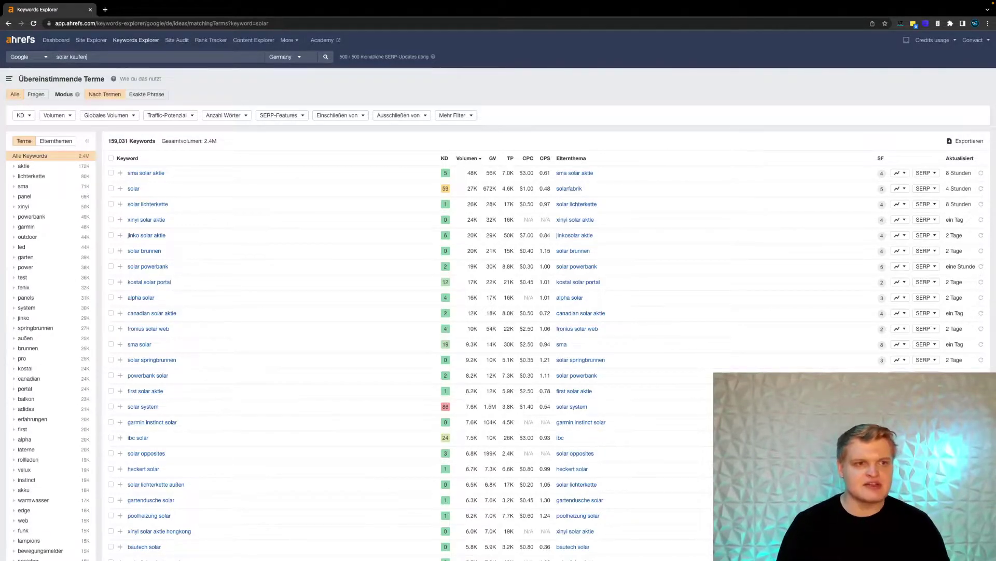
pyautogui.press('Return')
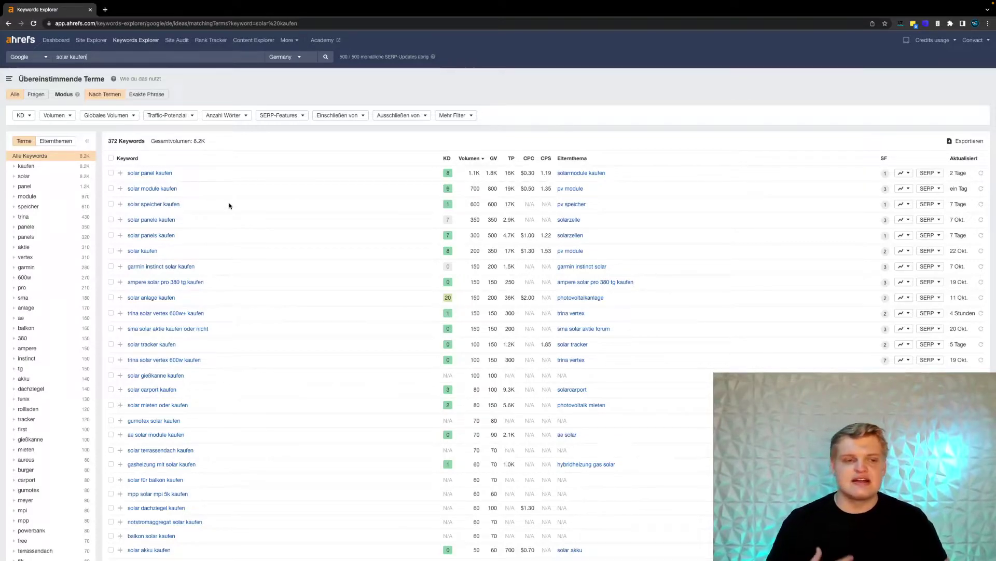
pyautogui.scroll(-1, 151, 292)
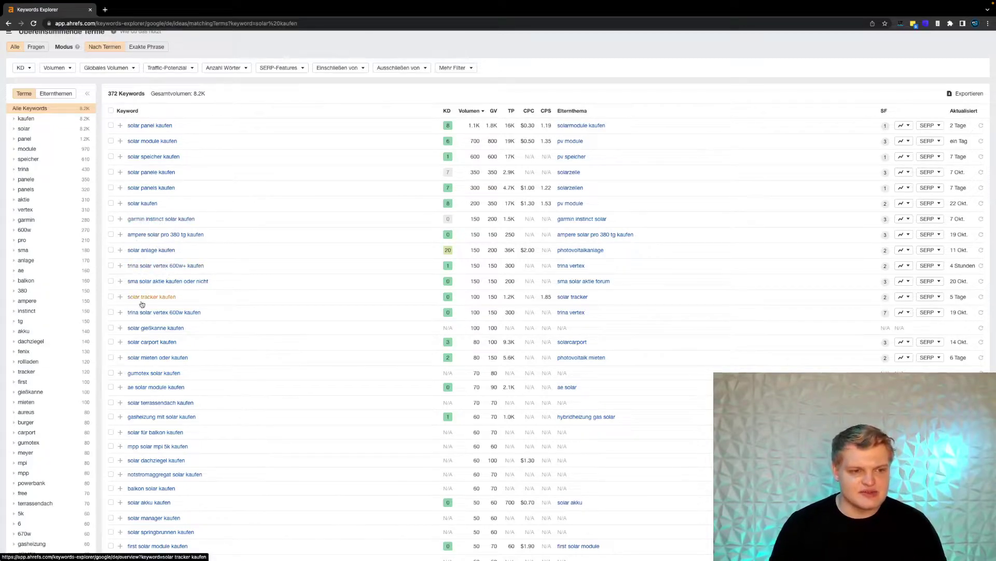
pyautogui.scroll(-2, 258, 318)
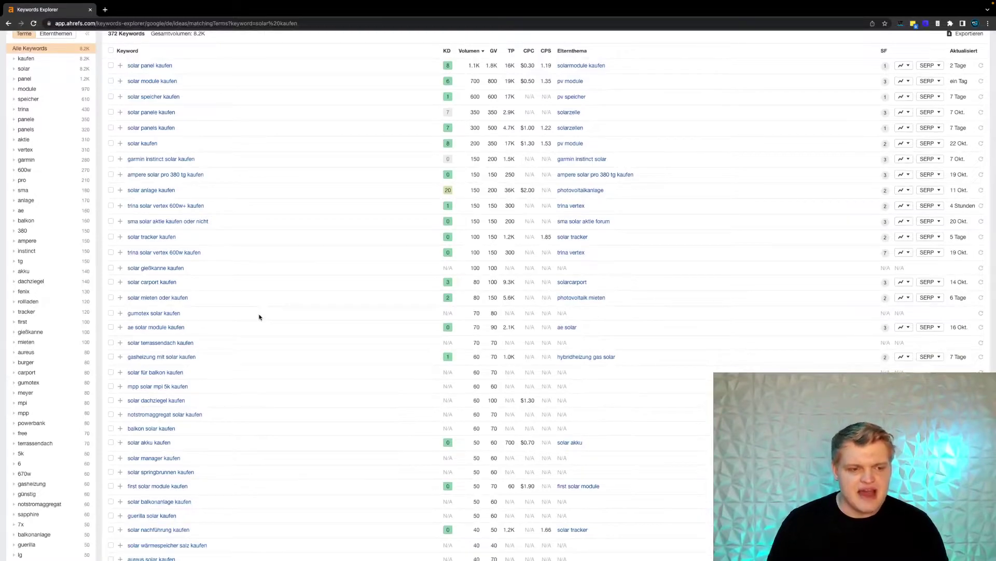
pyautogui.scroll(-1, 260, 317)
pyautogui.scroll(3, 259, 317)
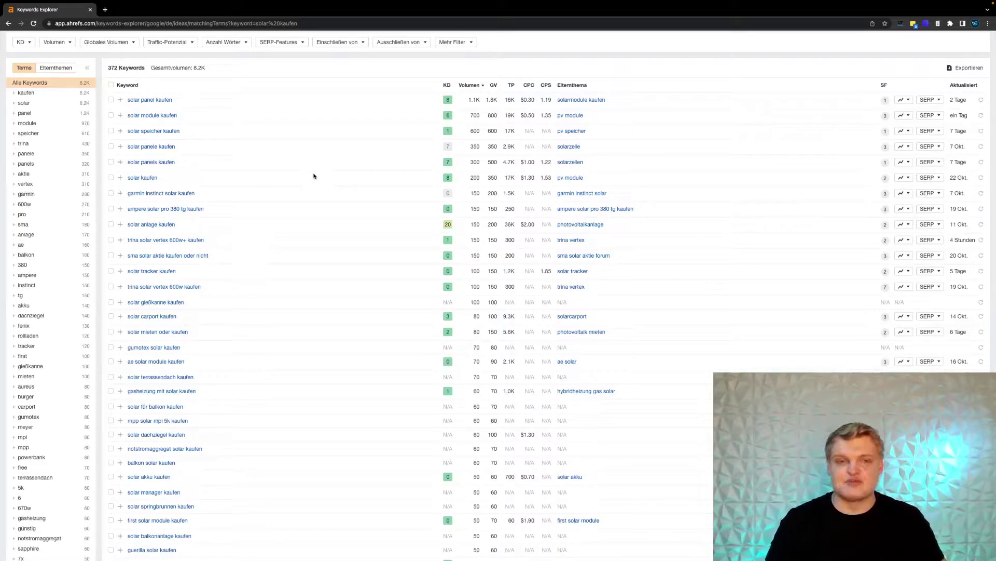
pyautogui.scroll(3, 313, 176)
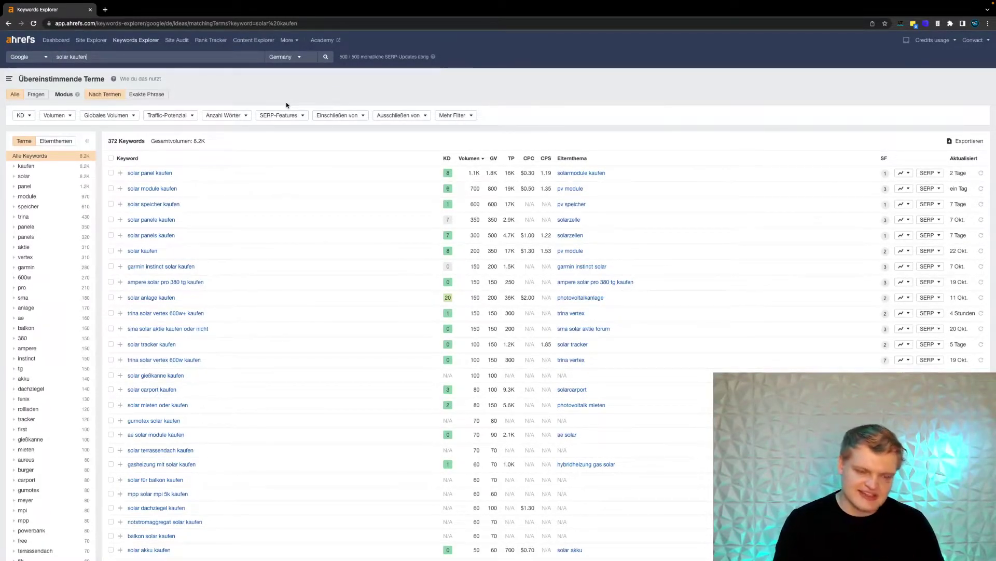
# Replace "kaufen" with "vergleich" and search the matching terms for "solar vergleich"
pyautogui.press('BackSpace')
pyautogui.press('BackSpace')
pyautogui.press('BackSpace')
pyautogui.press('BackSpace')
pyautogui.press('BackSpace')
pyautogui.press('BackSpace')
pyautogui.write('vergleich')
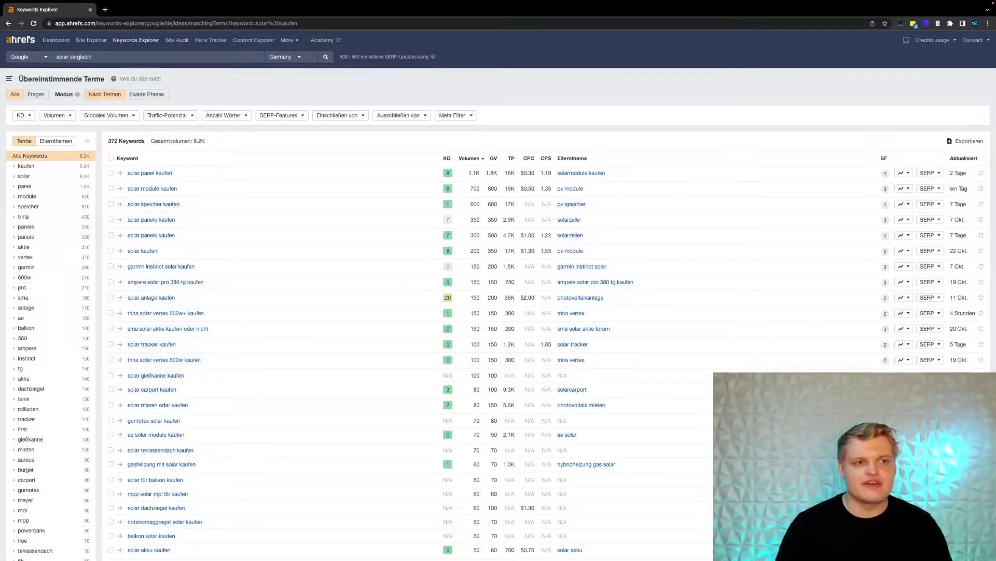
pyautogui.press('Return')
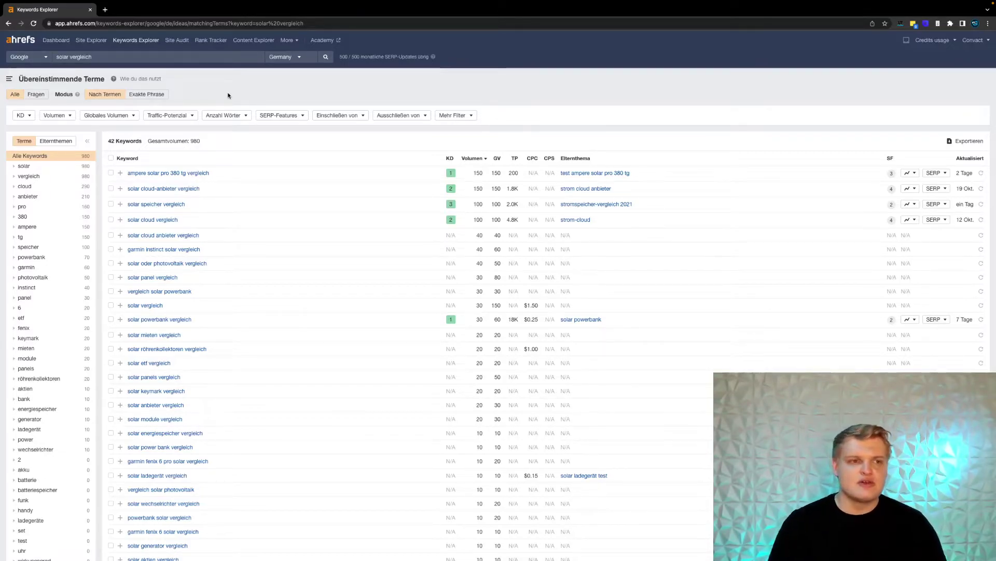
# Change the keyword search back to "solar kaufen" and look over its matching terms
pyautogui.click(107, 54)
pyautogui.press('BackSpace')
pyautogui.press('BackSpace')
pyautogui.press('BackSpace')
pyautogui.write('kaufen')
pyautogui.press('Return')
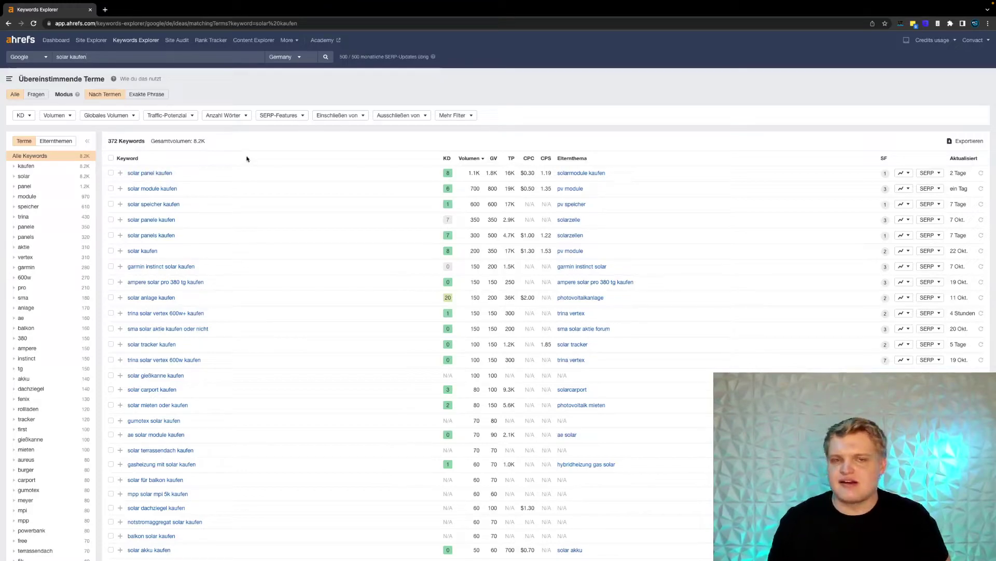
pyautogui.scroll(-1, 237, 201)
pyautogui.scroll(1, 237, 201)
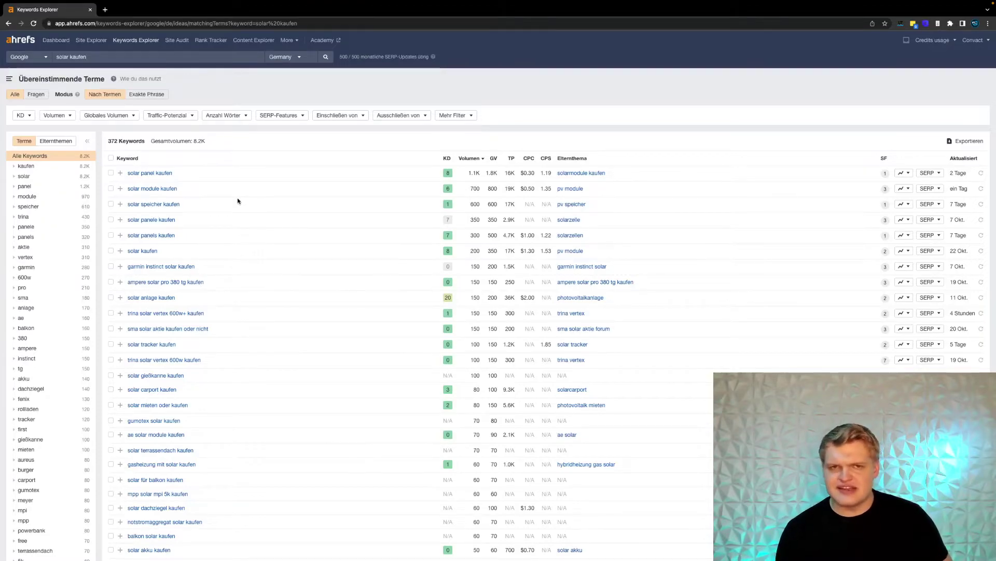
# Search Google for "solar kaufen" in a new browser tab
pyautogui.click(105, 9)
pyautogui.click(448, 170)
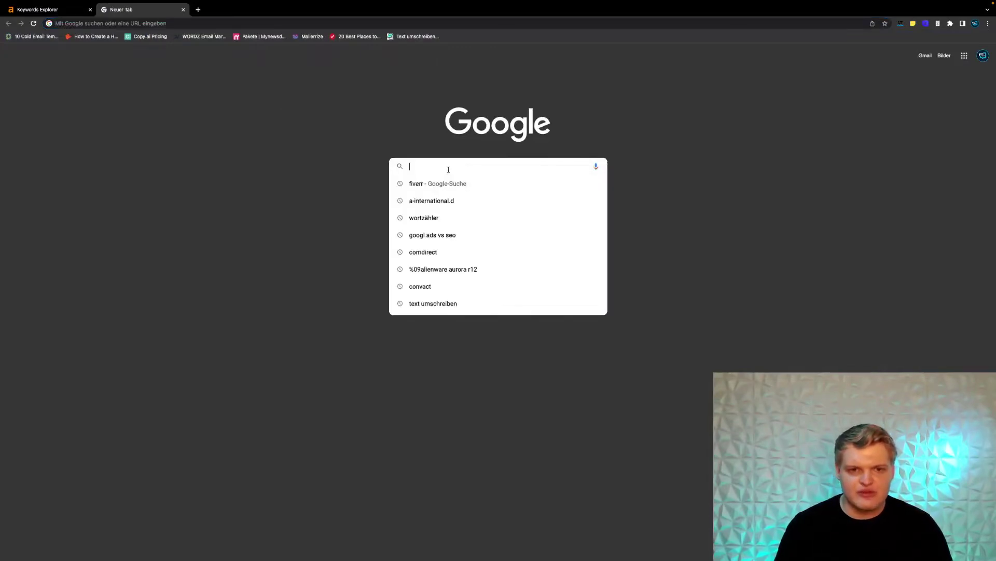
pyautogui.write('sola')
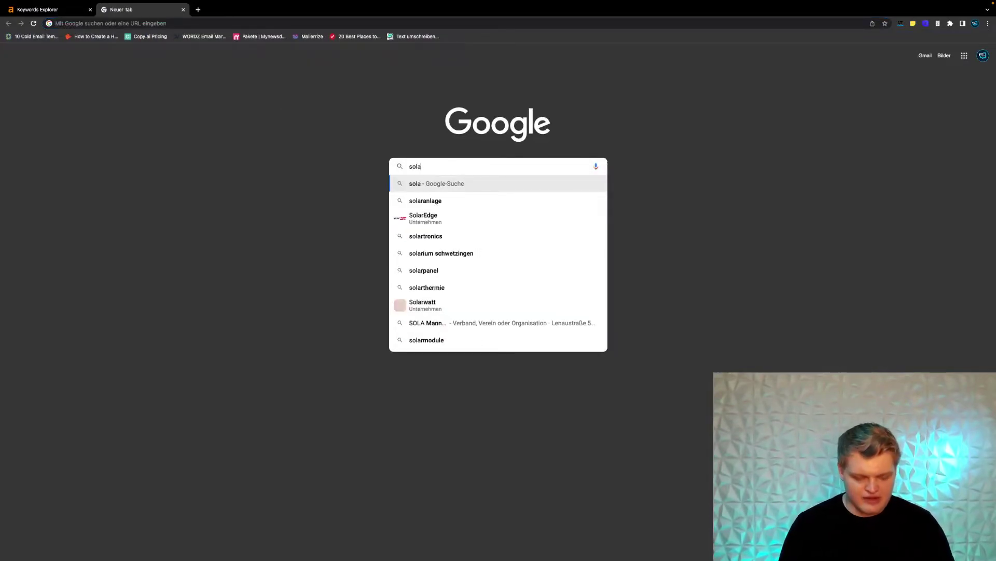
pyautogui.write('r kaufen')
pyautogui.press('Return')
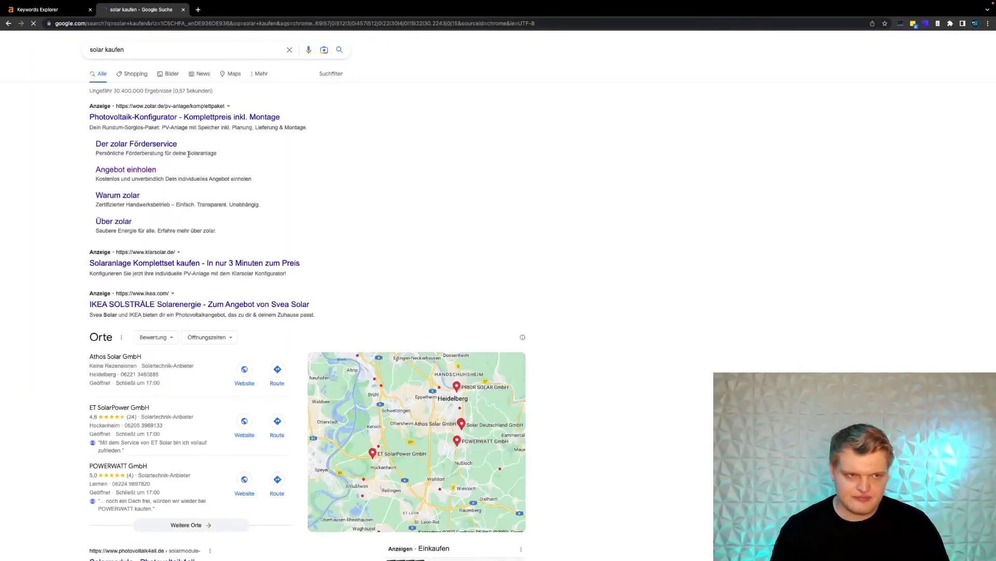
# Explore Google's autocomplete suggestions for "solar kaufen" followed by the letters a, b and c, and return to Ahrefs Keywords Explorer
pyautogui.click(132, 52)
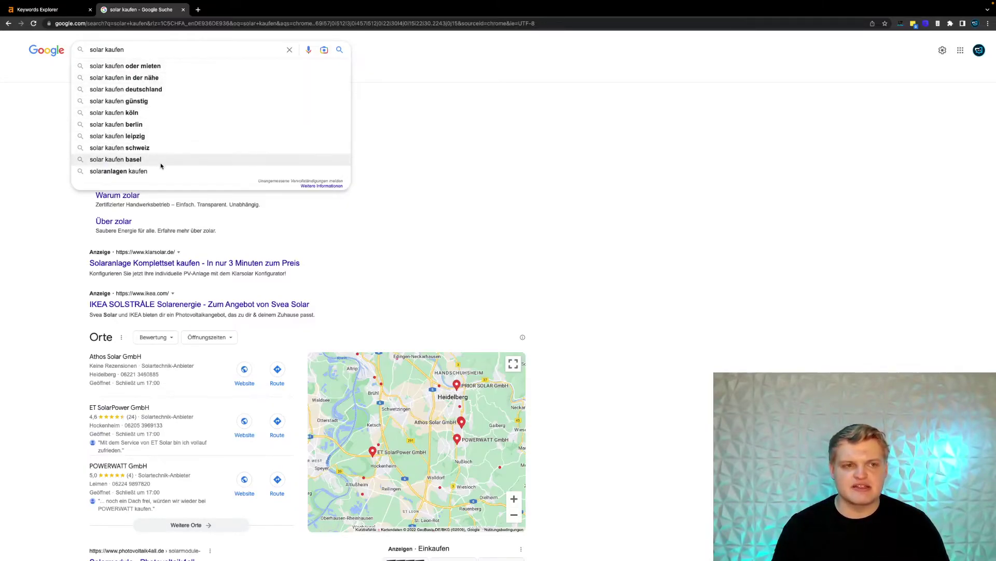
pyautogui.write('a')
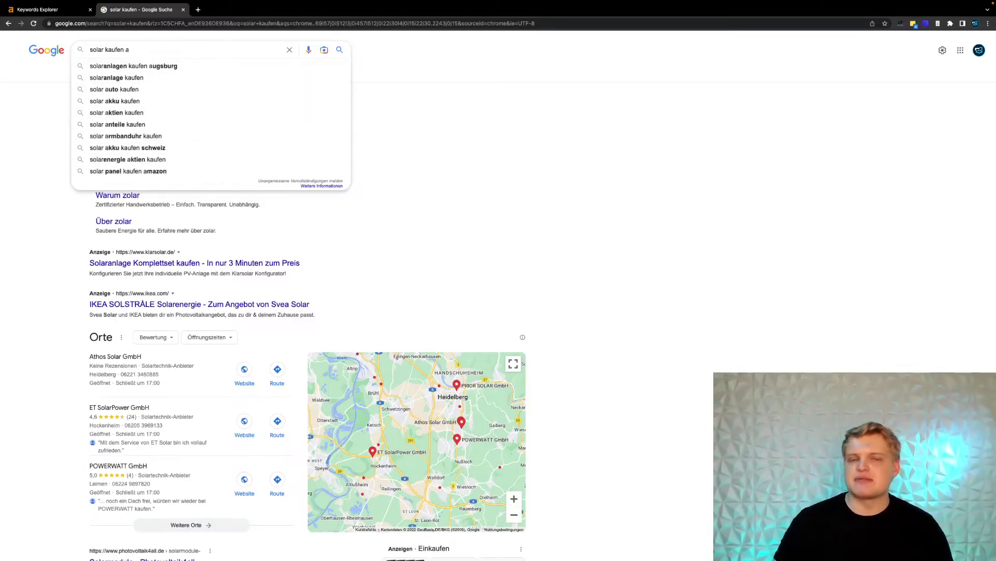
pyautogui.press('BackSpace')
pyautogui.write('b')
pyautogui.press('BackSpace')
pyautogui.write('c')
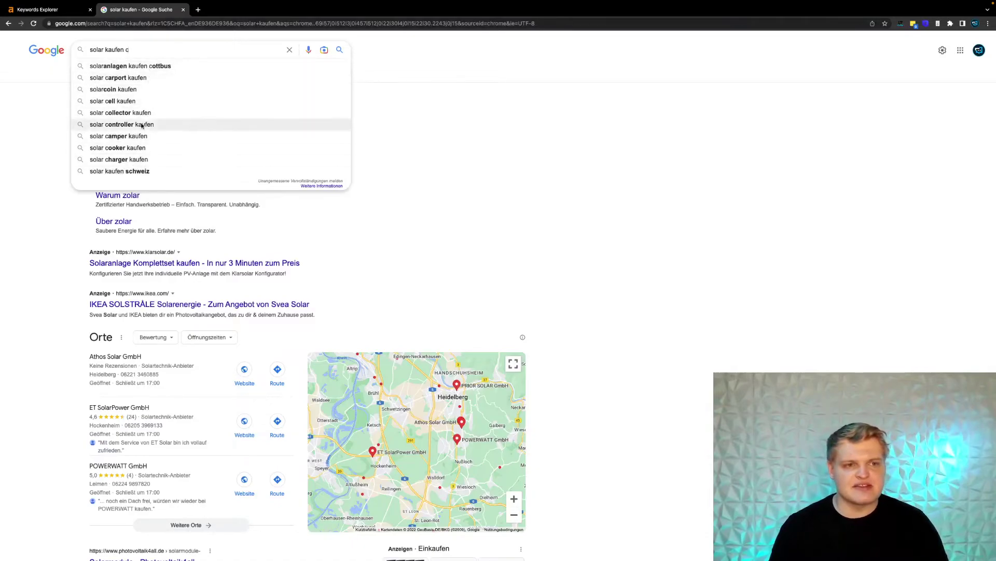
pyautogui.press('BackSpace')
pyautogui.write('d')
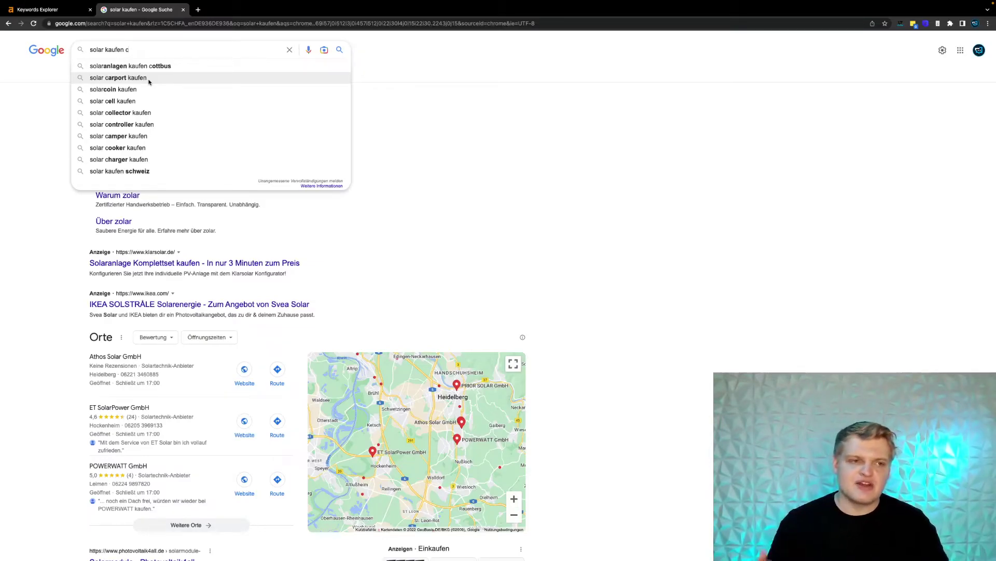
pyautogui.click(37, 10)
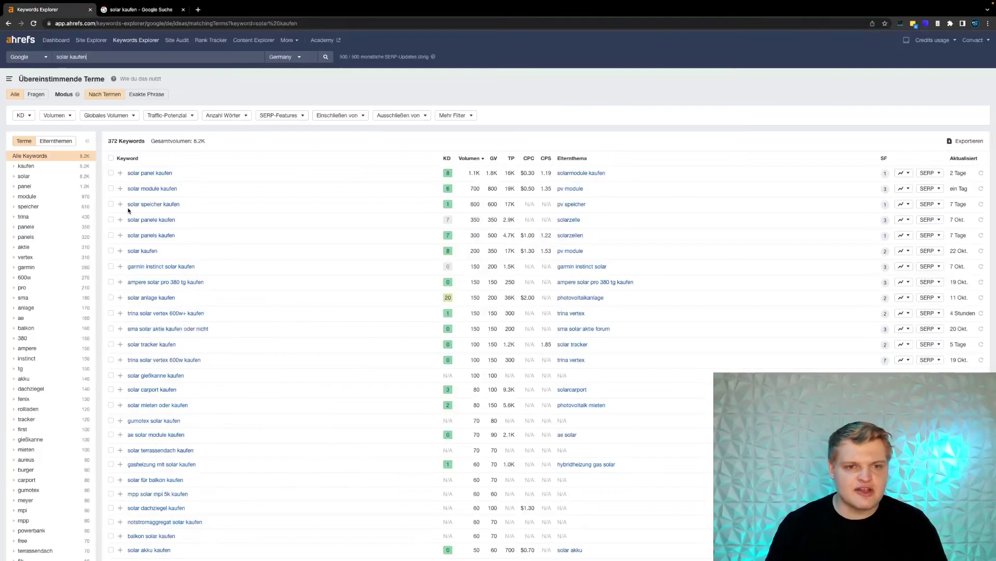